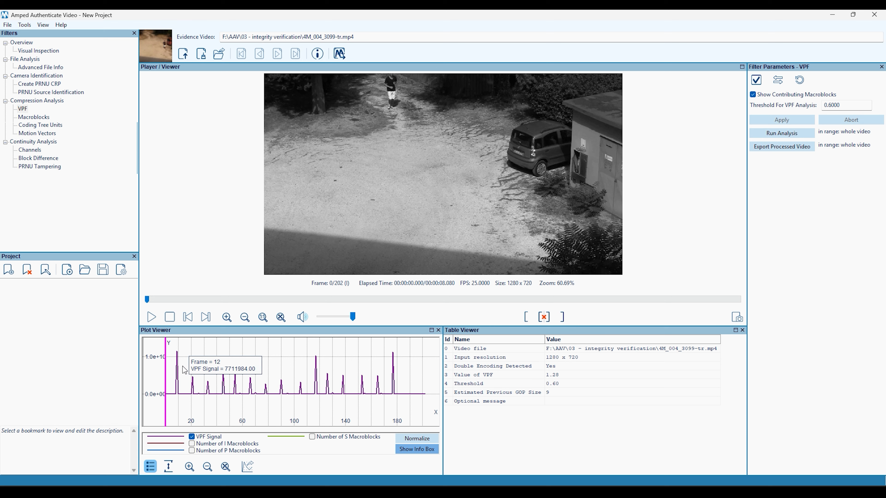
Step back and forth from frame 228 and move to frame 278 to compare macroblock types in I and P frames.
{"action": "mouse_move", "coordinate": [194, 384]}
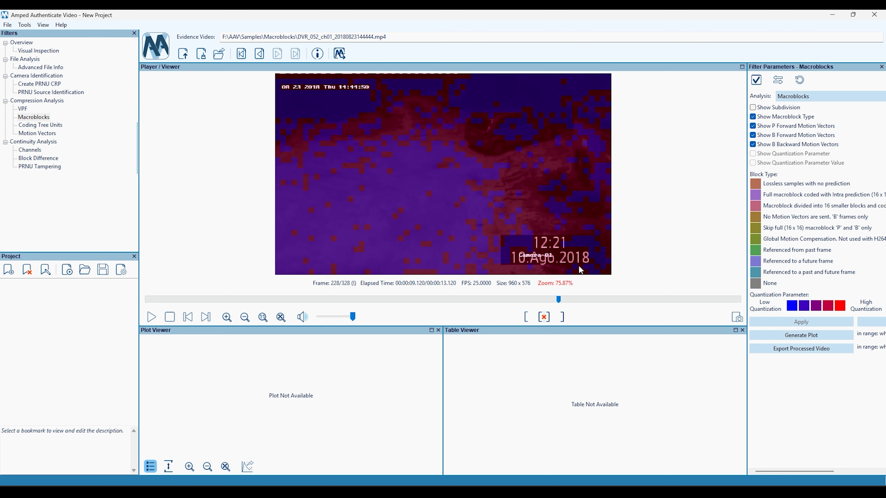
{"action": "left_click", "coordinate": [205, 317]}
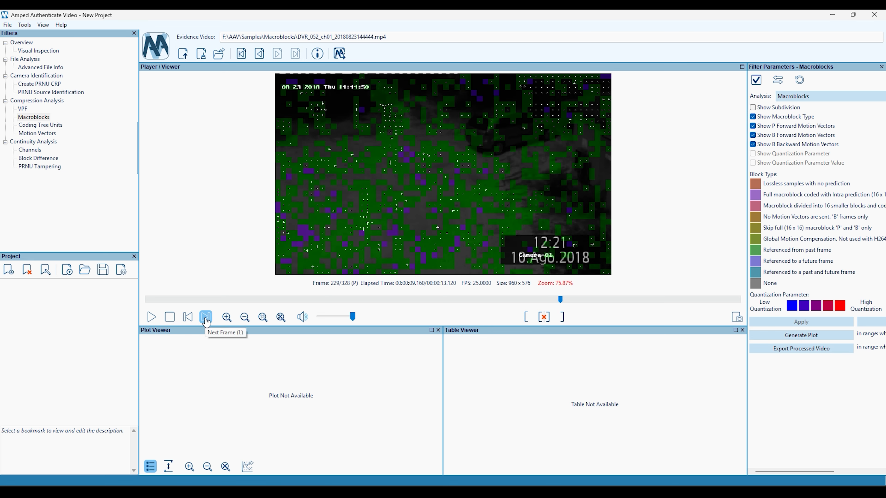
{"action": "left_click", "coordinate": [188, 316]}
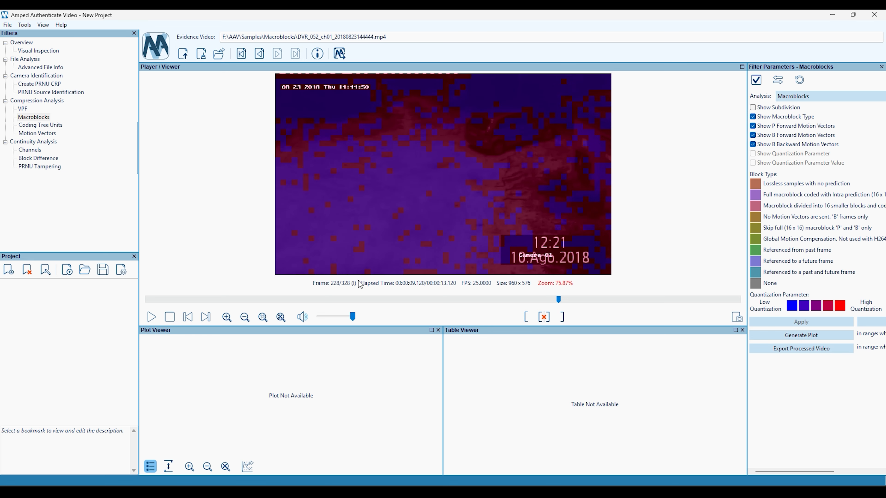
{"action": "left_click", "coordinate": [207, 319]}
{"action": "left_click", "coordinate": [208, 321]}
{"action": "left_click", "coordinate": [208, 322]}
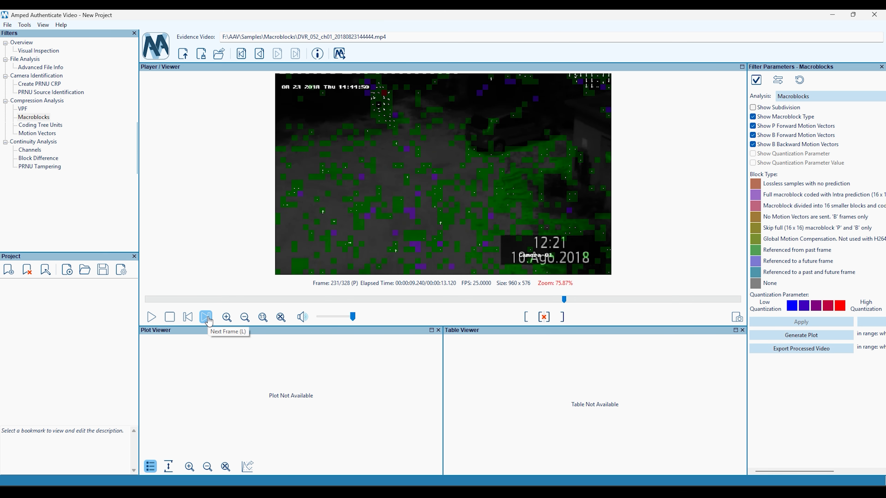
{"action": "left_click", "coordinate": [648, 299]}
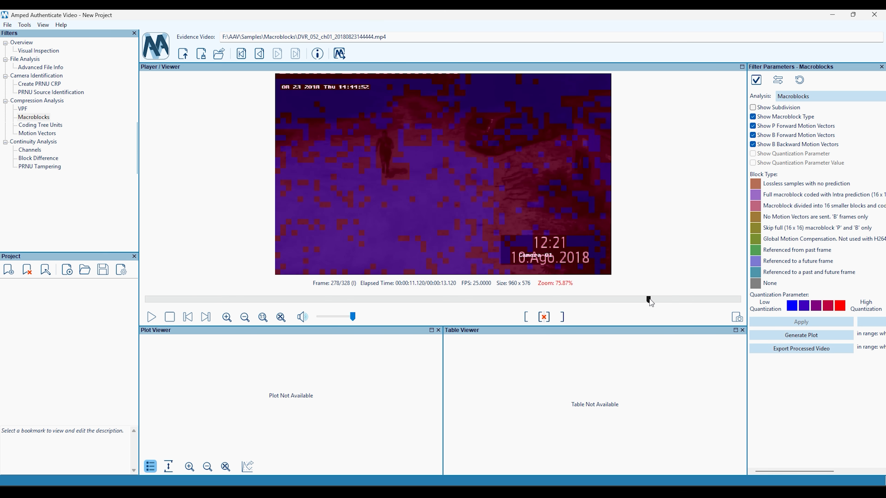
{"action": "left_click_drag", "start_coordinate": [649, 299], "coordinate": [648, 299]}
Generate the macroblock plot for the whole DVR video and export the processed video as MPEG4.
{"action": "left_click", "coordinate": [800, 335]}
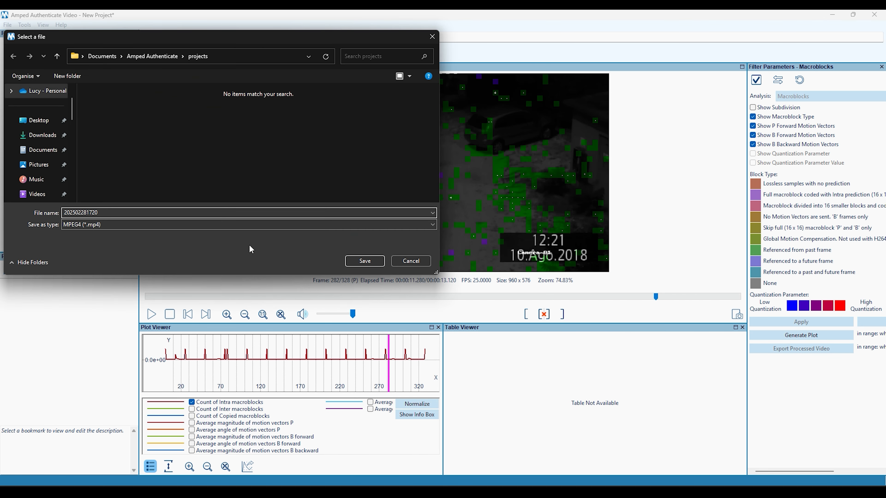
{"action": "left_click", "coordinate": [364, 260]}
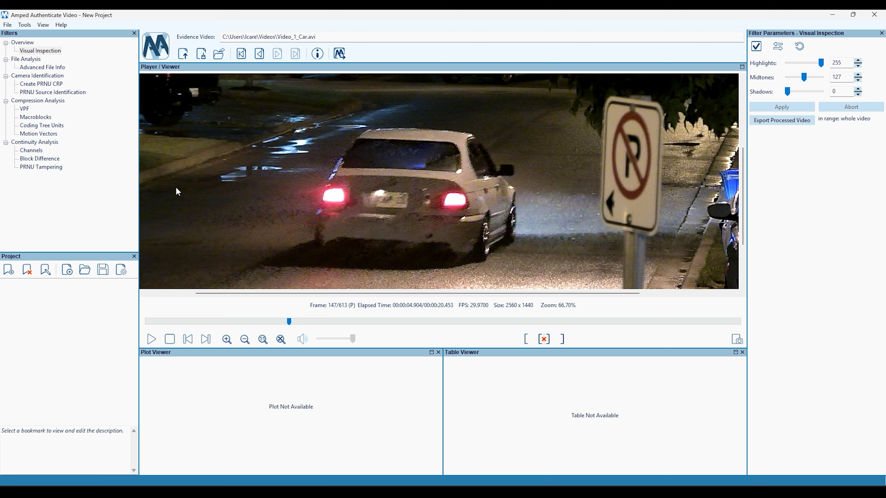
Apply the Coding Tree Units filter to the car video and show CU partitioning, PU partitioning, PU type and P forward motion vectors.
{"action": "left_click", "coordinate": [60, 126]}
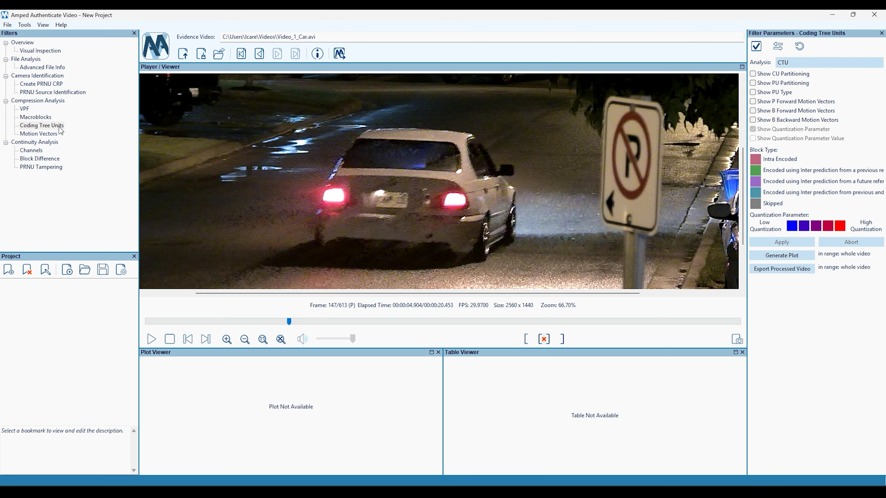
{"action": "left_click", "coordinate": [752, 74]}
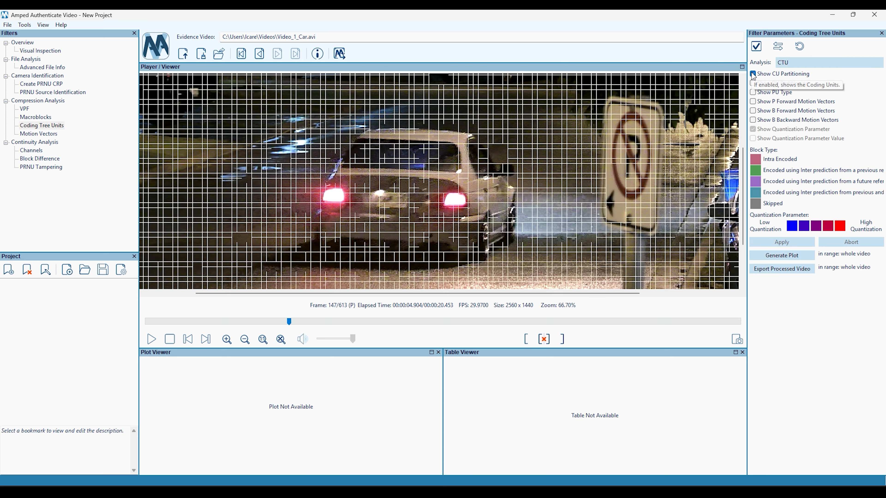
{"action": "scroll", "coordinate": [454, 186], "scroll_direction": "up", "scroll_amount": 1}
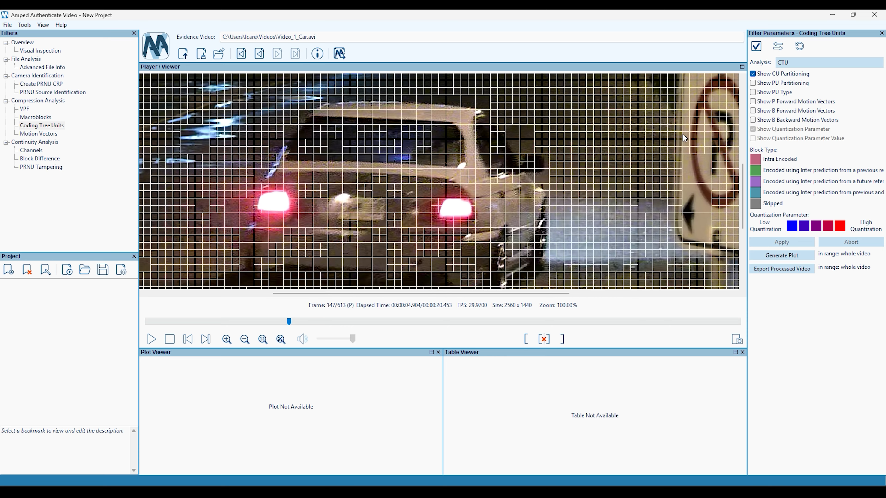
{"action": "left_click", "coordinate": [752, 83]}
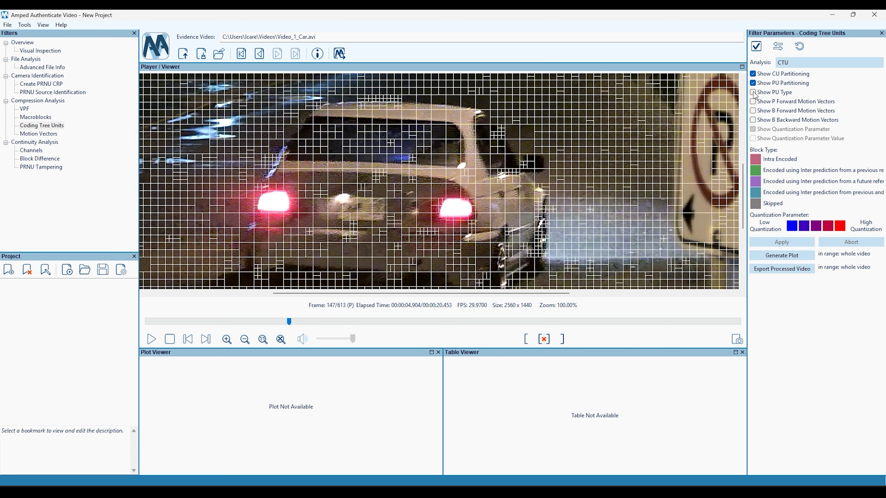
{"action": "left_click", "coordinate": [753, 93]}
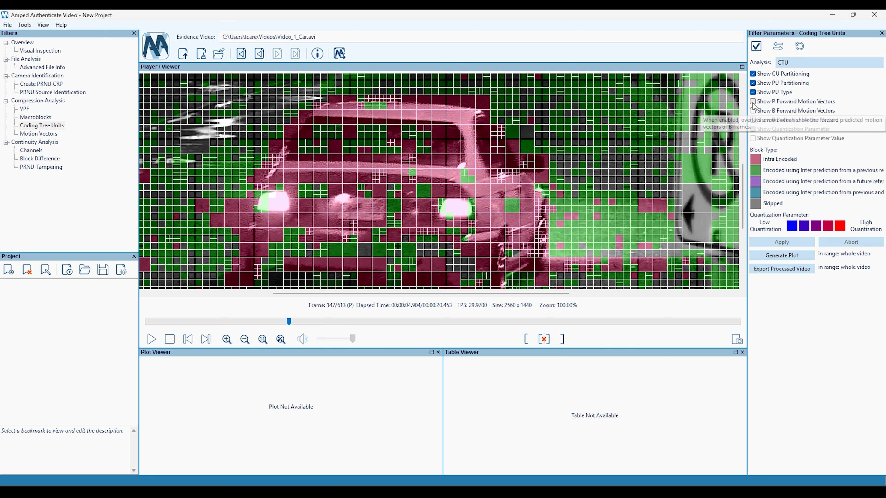
{"action": "left_click", "coordinate": [753, 102]}
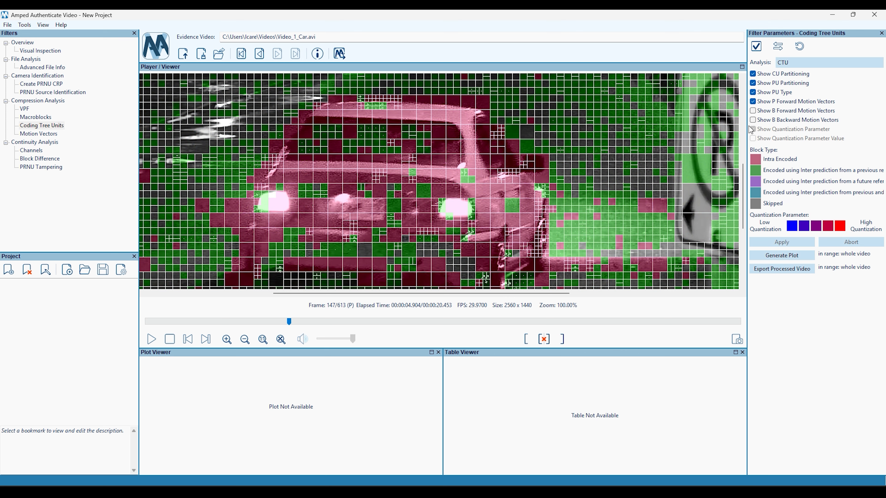
Advance frame by frame to frame 153 and examine the coding blocks and motion vectors on the car at 200% zoom.
{"action": "left_click", "coordinate": [205, 340]}
{"action": "left_click", "coordinate": [205, 341]}
{"action": "left_click", "coordinate": [205, 339]}
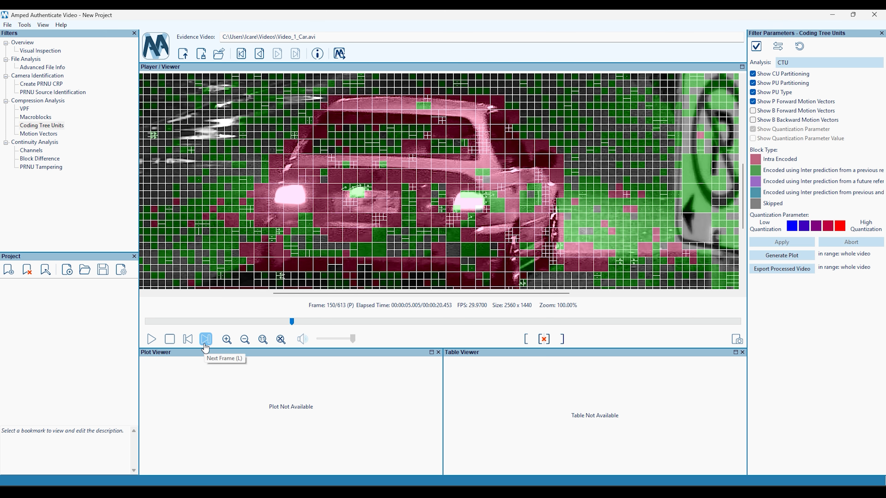
{"action": "left_click", "coordinate": [205, 340]}
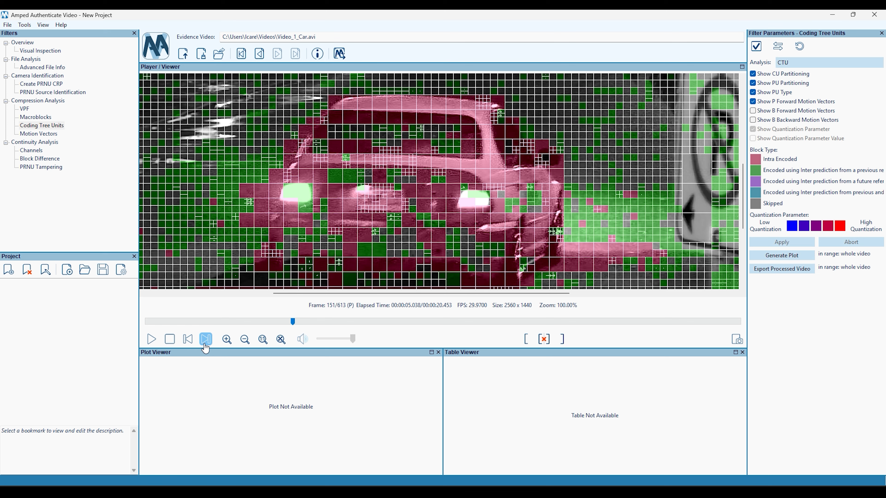
{"action": "left_click", "coordinate": [205, 339]}
{"action": "left_click", "coordinate": [205, 339]}
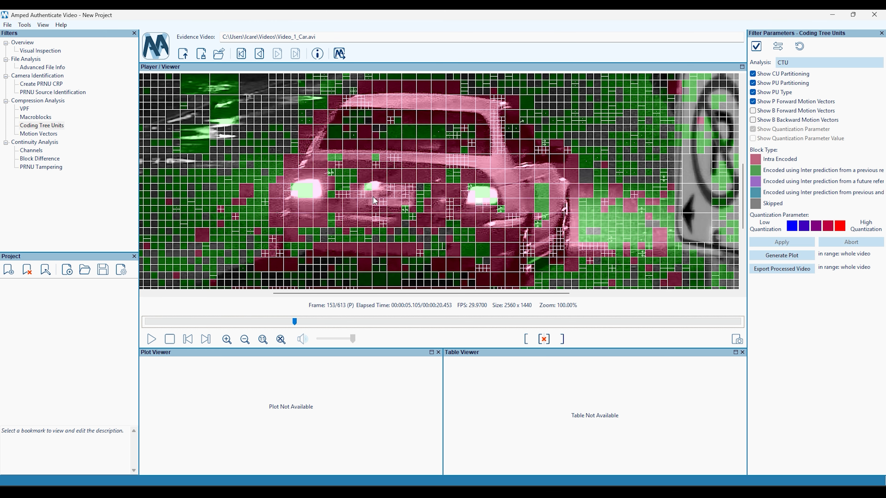
{"action": "scroll", "coordinate": [374, 200], "scroll_direction": "up", "scroll_amount": 1}
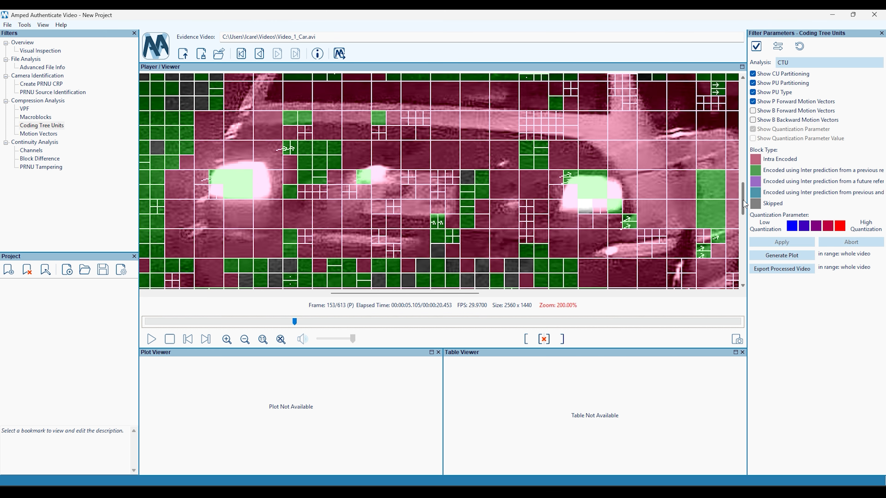
{"action": "left_click_drag", "start_coordinate": [743, 204], "coordinate": [743, 188]}
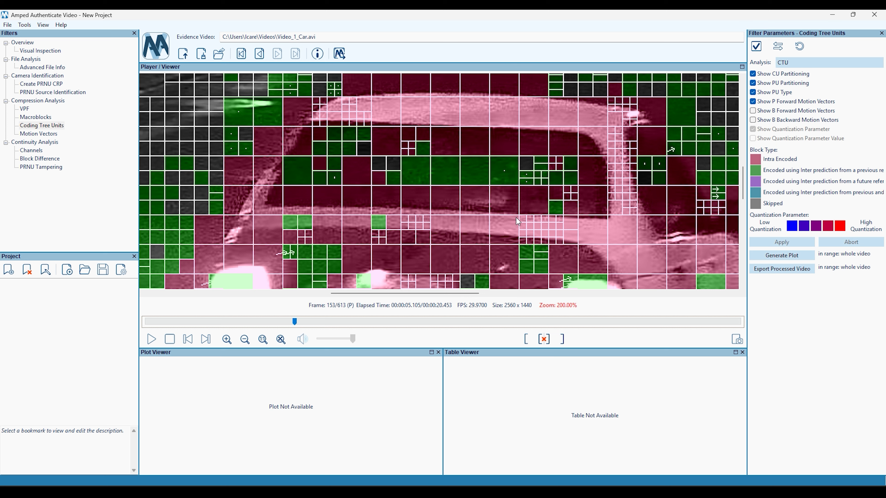
Show B forward motion vectors, switch the Coding Tree Units analysis to Quantization Parameter, and examine the overlay on the car.
{"action": "left_click", "coordinate": [753, 111]}
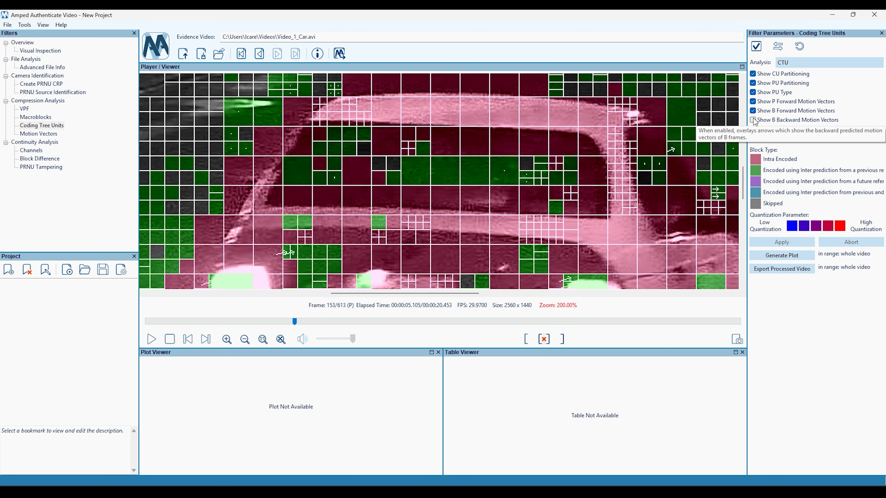
{"action": "left_click", "coordinate": [793, 63]}
{"action": "left_click", "coordinate": [795, 78]}
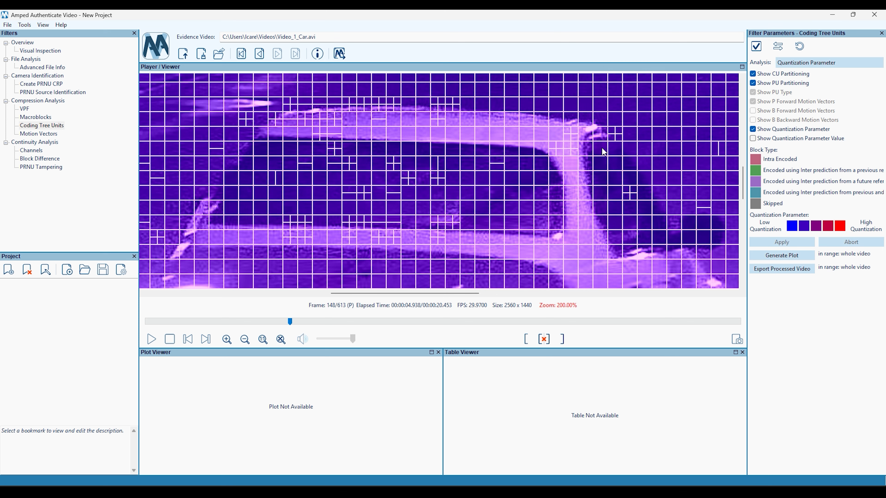
{"action": "scroll", "coordinate": [435, 185], "scroll_direction": "down", "scroll_amount": 2}
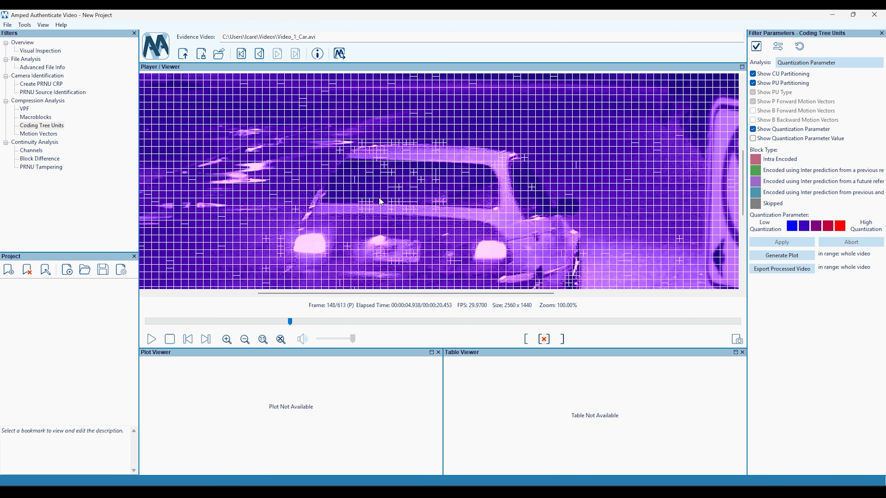
{"action": "scroll", "coordinate": [418, 204], "scroll_direction": "up", "scroll_amount": 2}
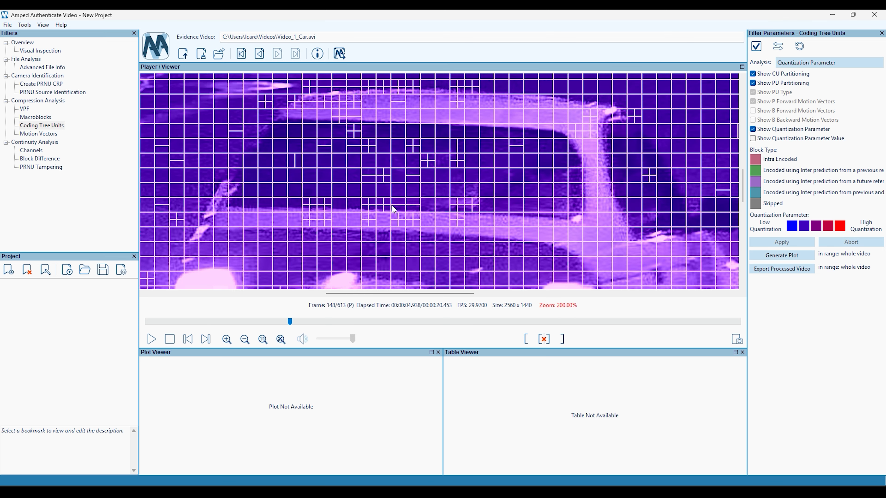
Advance two frames from frame 148 and show the quantization parameter values.
{"action": "left_click", "coordinate": [205, 339]}
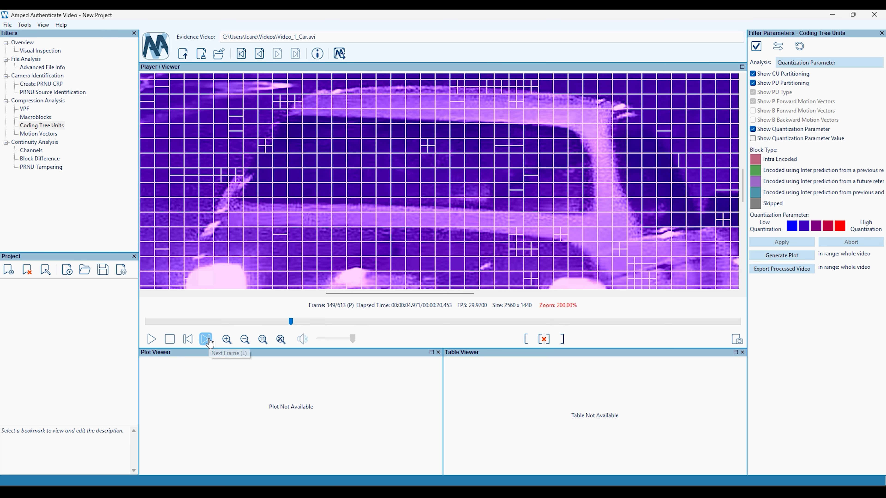
{"action": "left_click", "coordinate": [206, 339]}
{"action": "left_click", "coordinate": [753, 139]}
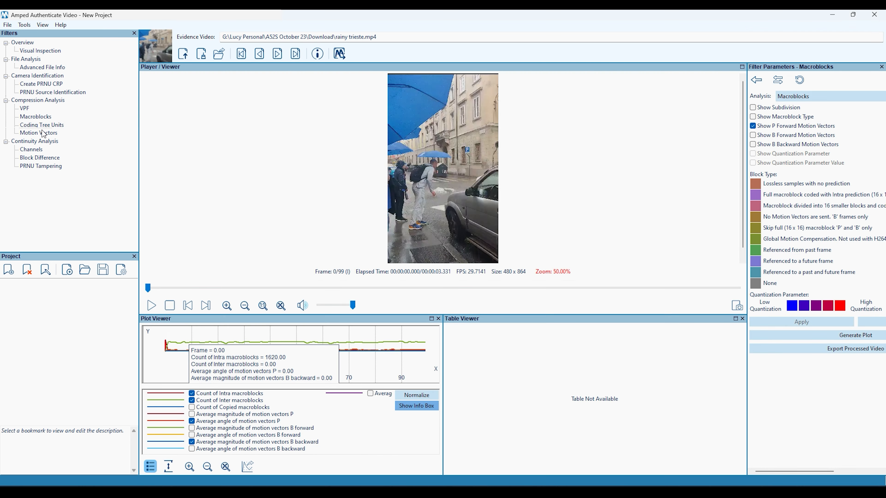
Run the Motion Vectors filter on the rainy street video and add the Y Value and Magnitude curves to the plot.
{"action": "left_click", "coordinate": [43, 133]}
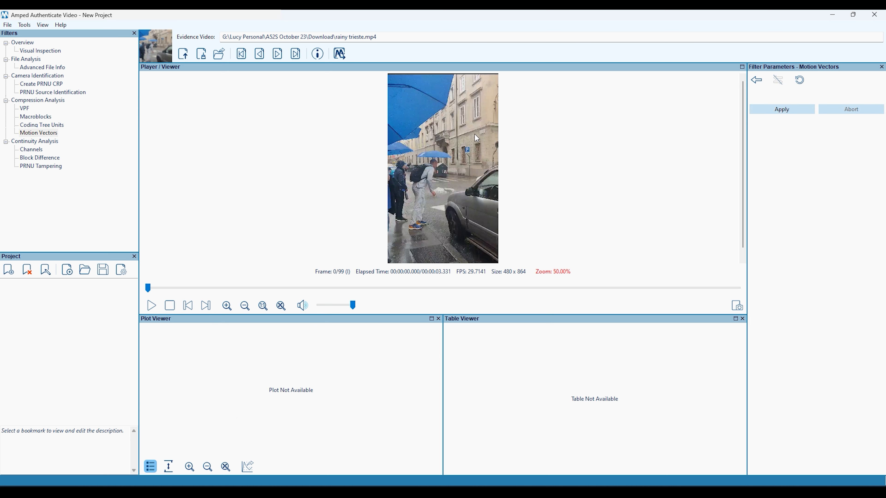
{"action": "left_click", "coordinate": [763, 111]}
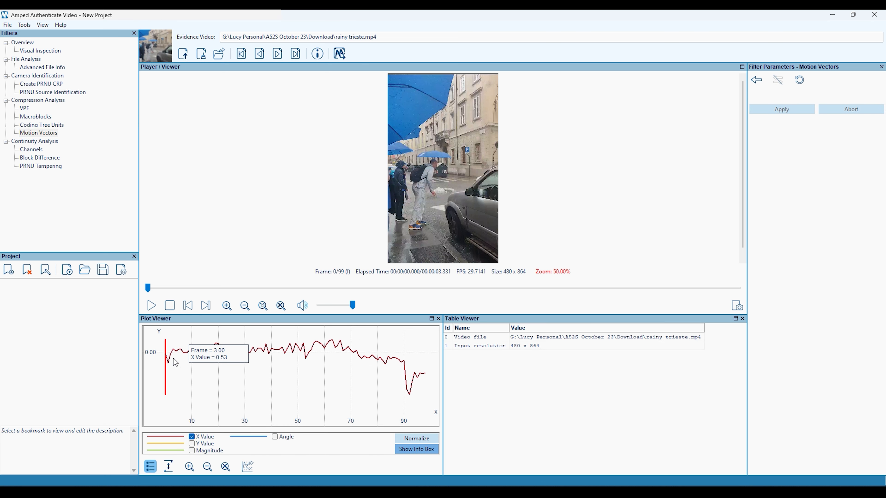
{"action": "left_click", "coordinate": [191, 444]}
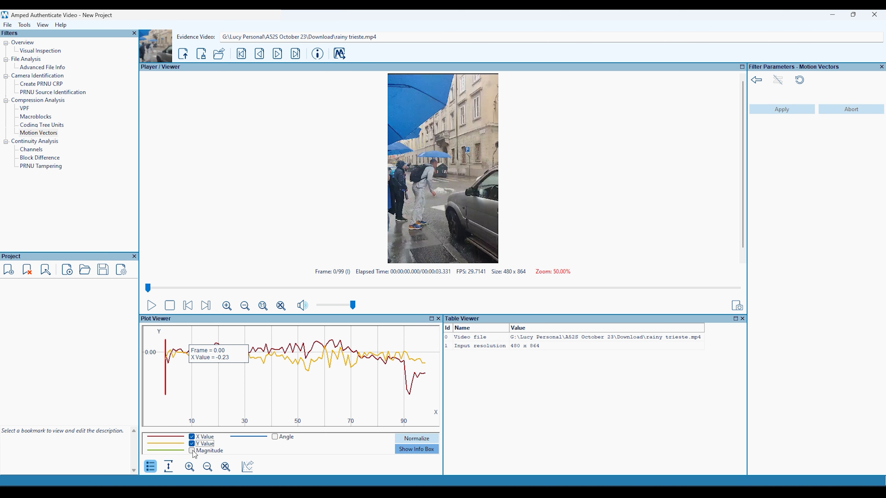
{"action": "left_click", "coordinate": [191, 451]}
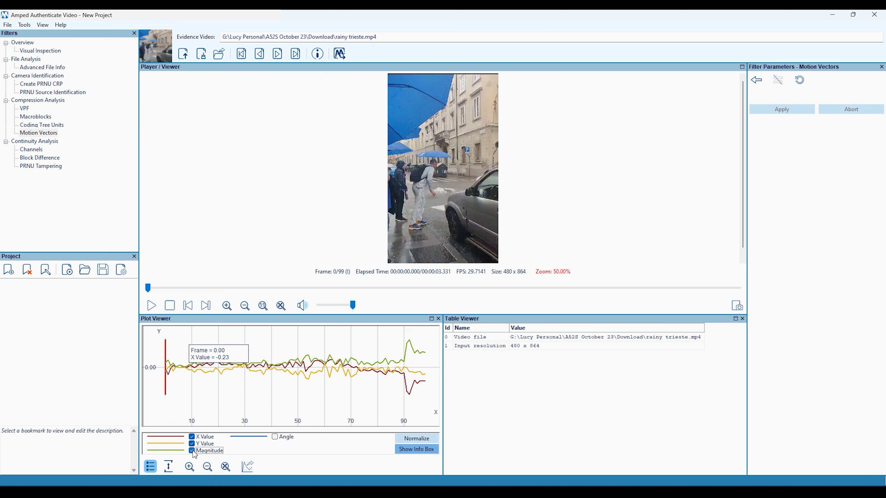
Hide the info box and normalize the motion vector curves, playing the video alongside the plot.
{"action": "left_click", "coordinate": [410, 448]}
{"action": "left_click", "coordinate": [410, 448]}
{"action": "left_click", "coordinate": [410, 448]}
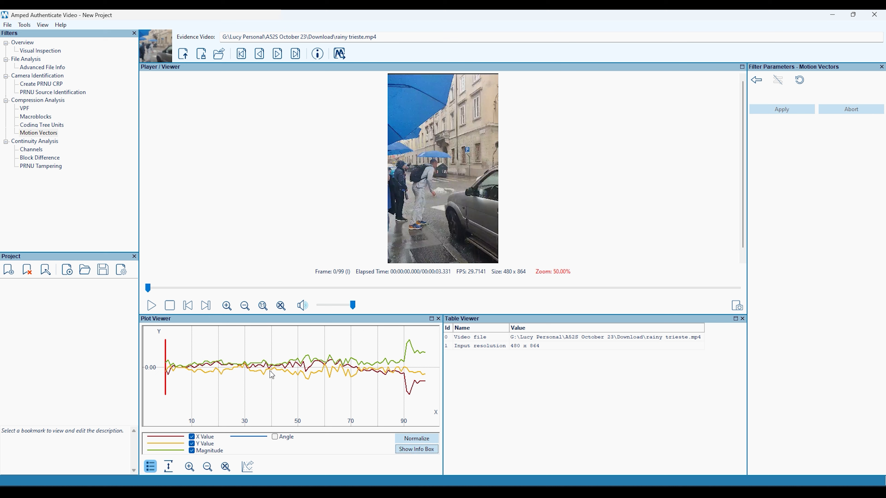
{"action": "left_click", "coordinate": [155, 307]}
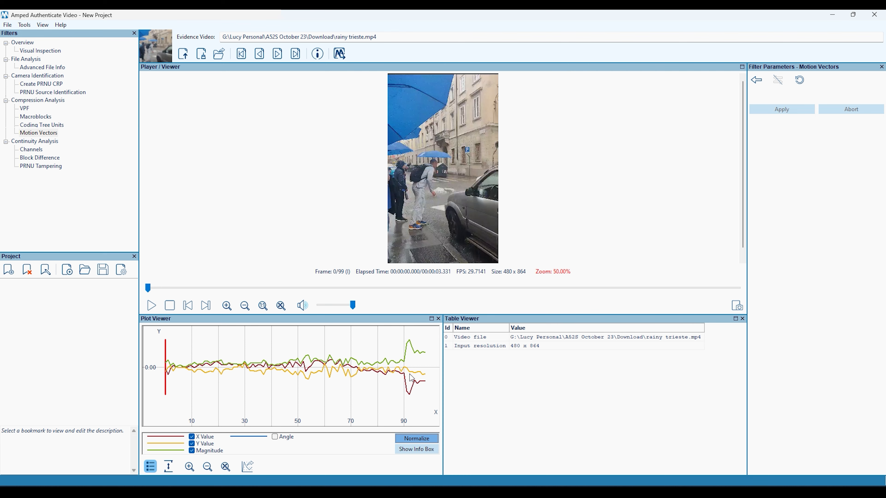
{"action": "left_click", "coordinate": [151, 305]}
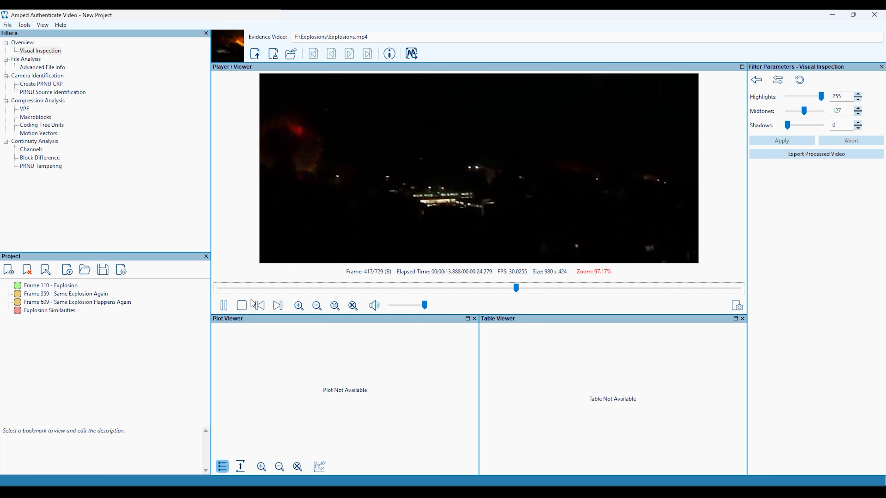
Stop the explosions video, open its Channels analysis, and add the Average G and Average B curves during playback.
{"action": "left_click", "coordinate": [242, 306]}
{"action": "left_click", "coordinate": [31, 150]}
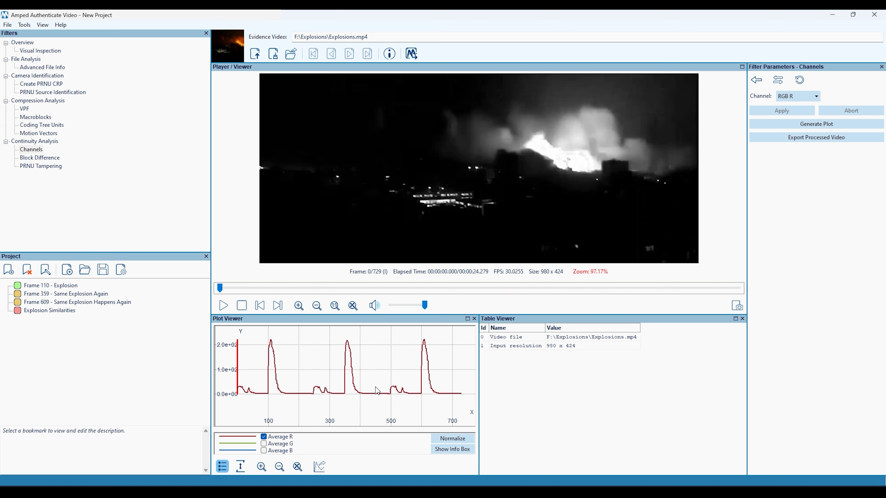
{"action": "left_click", "coordinate": [224, 306]}
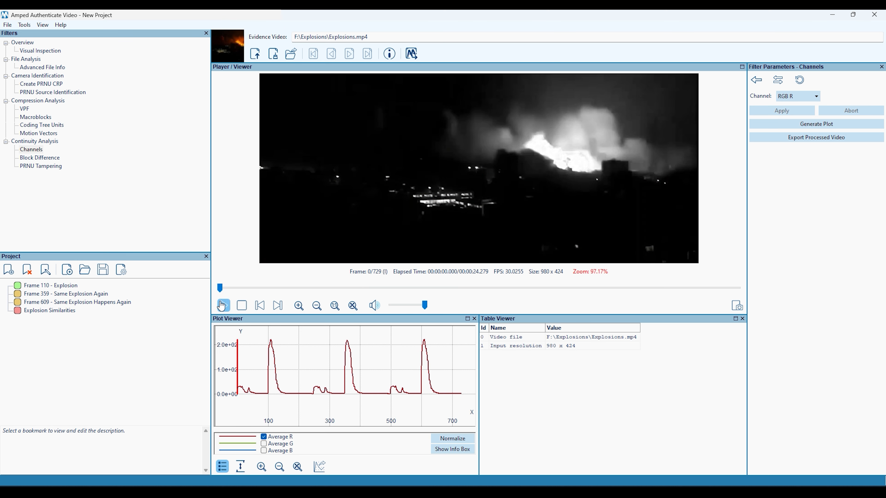
{"action": "left_click", "coordinate": [263, 444]}
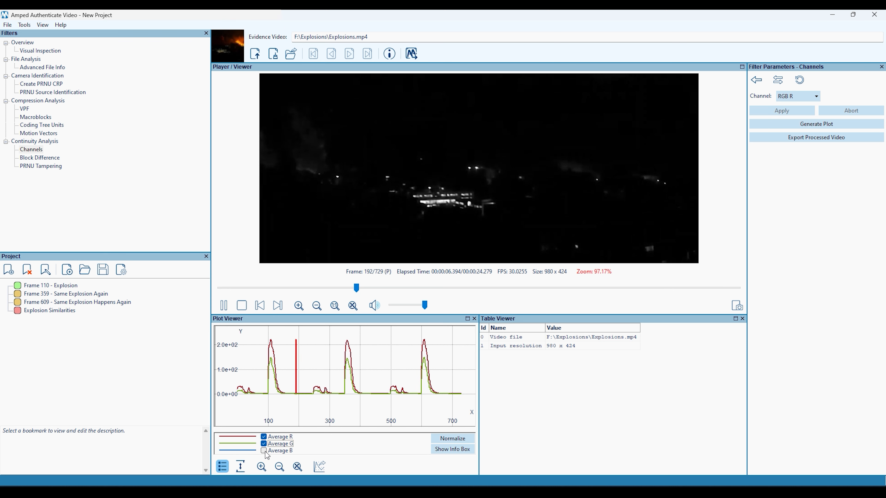
{"action": "left_click", "coordinate": [264, 451]}
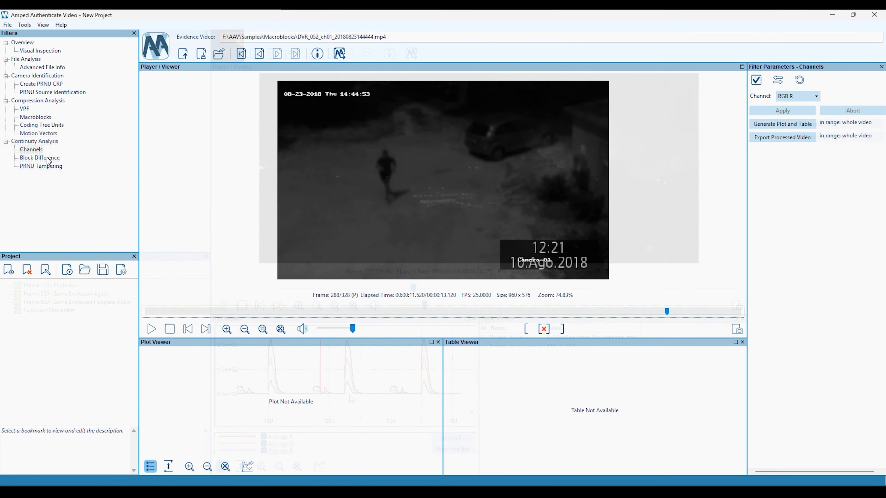
Apply the Block Difference filter to the DVR video with block size 16 and blue for the unchanged blocks.
{"action": "left_click", "coordinate": [48, 158]}
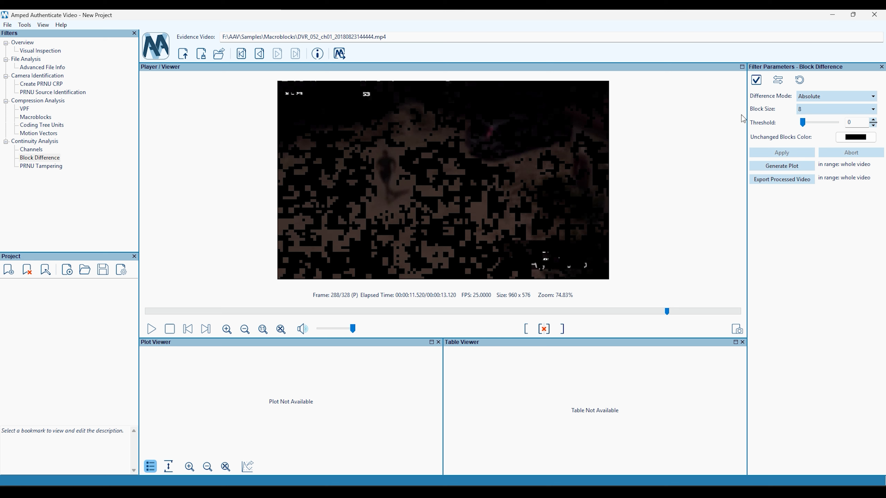
{"action": "left_click", "coordinate": [815, 108]}
{"action": "left_click", "coordinate": [809, 129]}
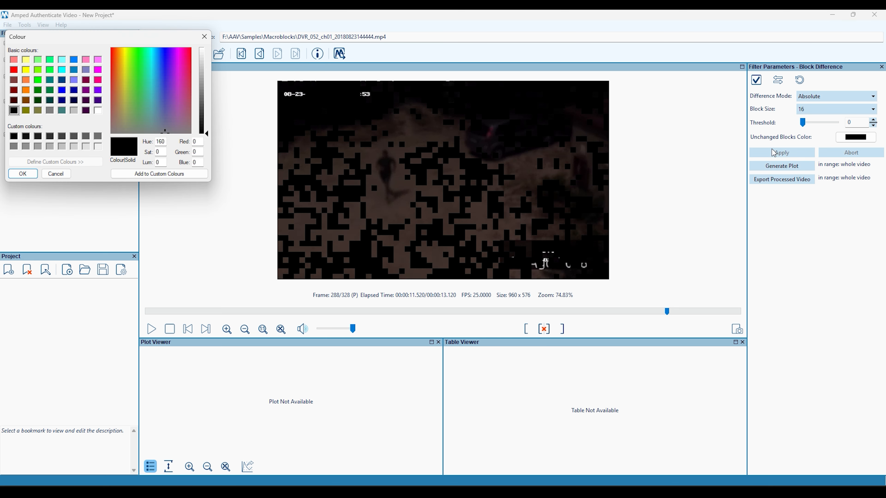
{"action": "left_click", "coordinate": [62, 90]}
{"action": "left_click", "coordinate": [22, 173]}
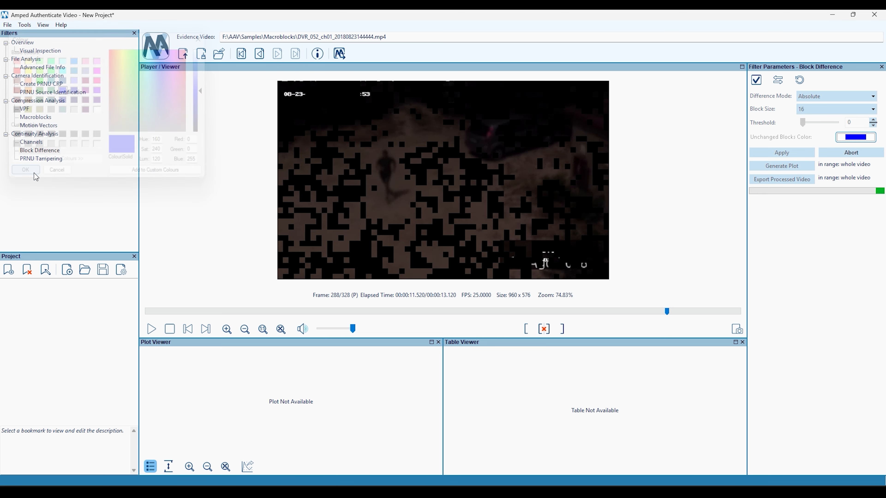
Plot the changed and unchanged block counts, and export the processed video for frames 236 - 328 and play it in Media Player.
{"action": "left_click_drag", "start_coordinate": [667, 312], "coordinate": [696, 316]}
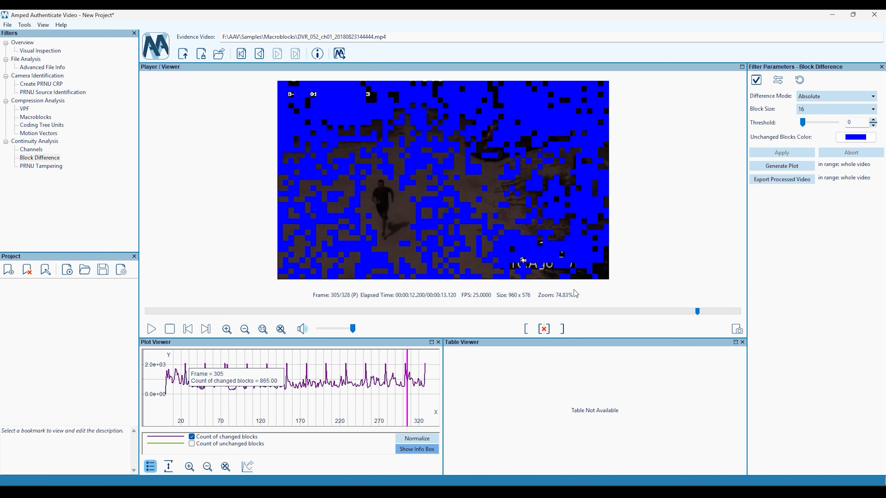
{"action": "left_click", "coordinate": [192, 444]}
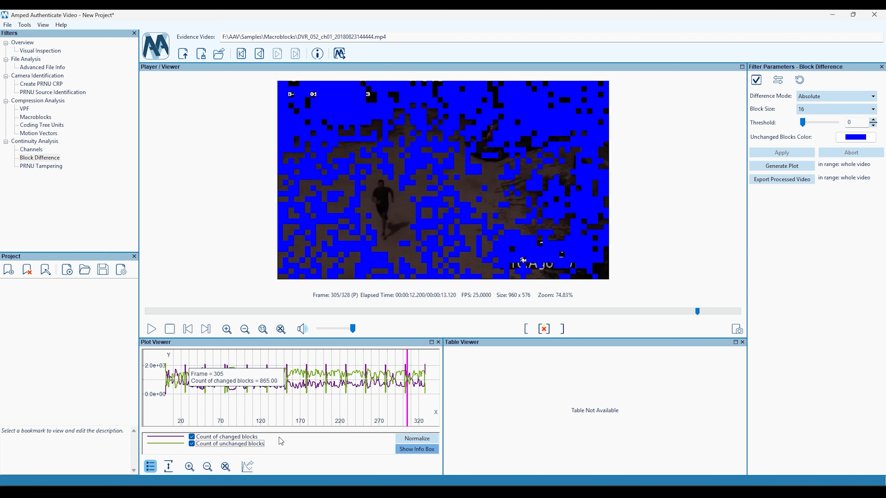
{"action": "left_click", "coordinate": [362, 260]}
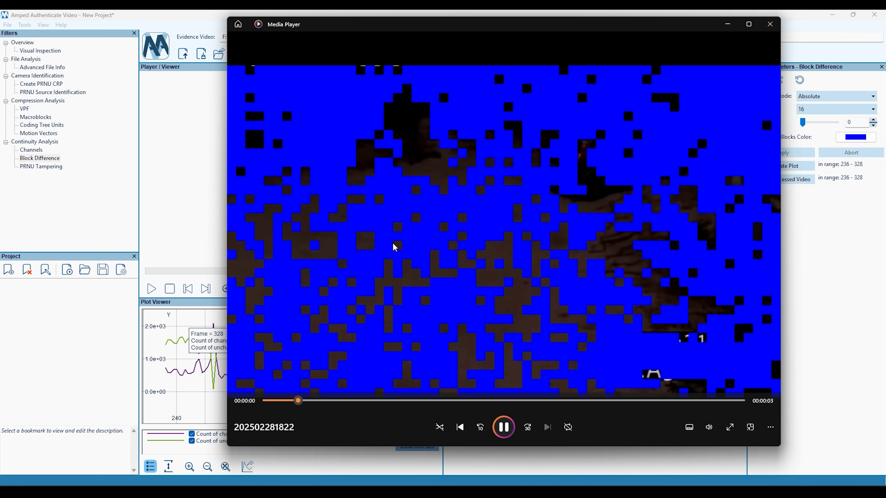
{"action": "left_click_drag", "start_coordinate": [422, 400], "coordinate": [461, 401]}
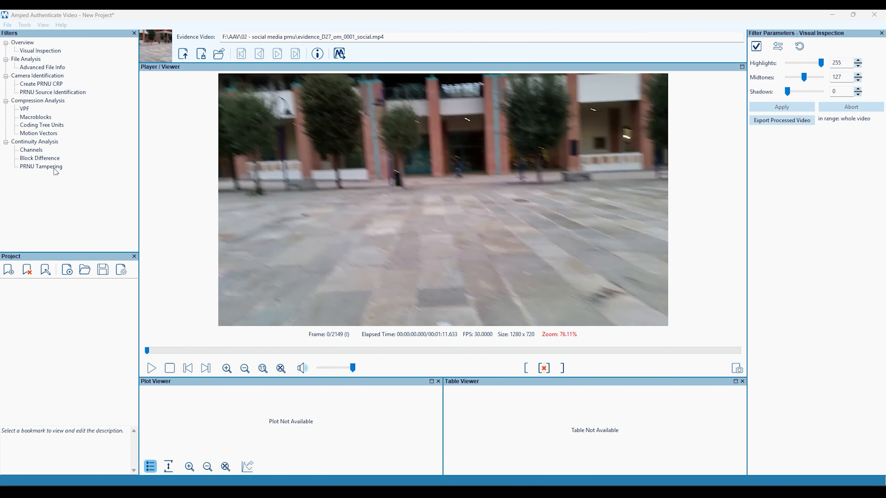
Run the PRNU Tampering analysis on the social media evidence video using the D27_im_0001_AllFrames.crp reference pattern.
{"action": "left_click", "coordinate": [55, 168]}
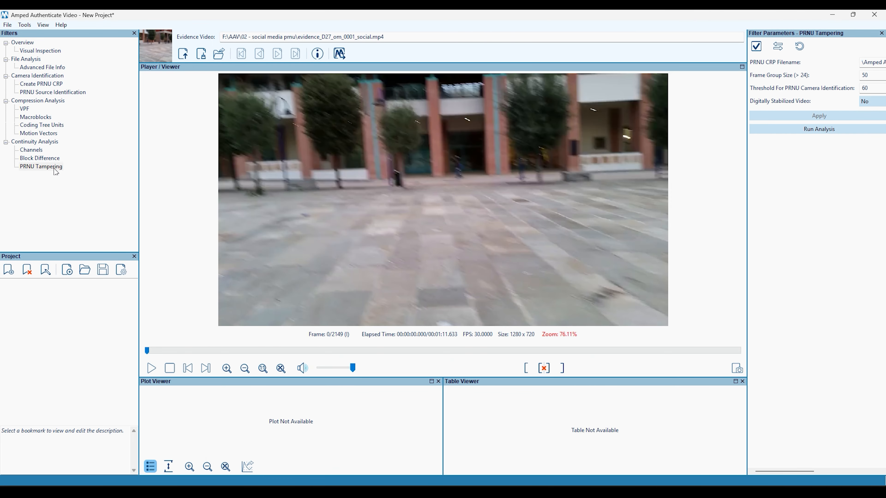
{"action": "double_click", "coordinate": [769, 38]}
{"action": "left_click", "coordinate": [583, 156]}
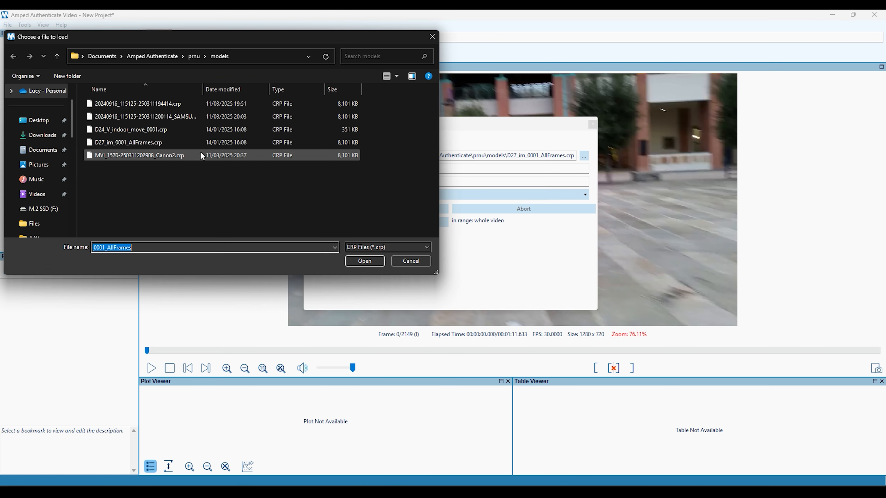
{"action": "left_click", "coordinate": [202, 143]}
{"action": "left_click", "coordinate": [375, 260]}
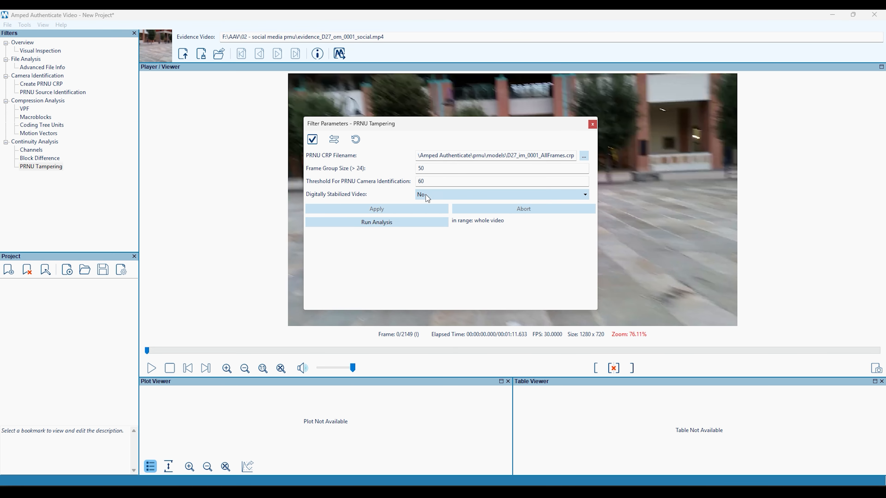
{"action": "left_click", "coordinate": [410, 221]}
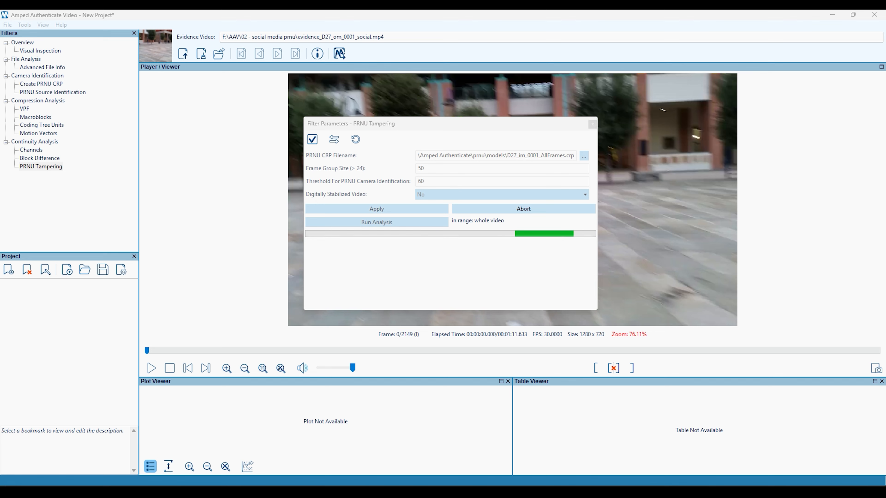
Move the filter parameters window aside, enlarge the plot and table area, and advance the video to frame 88.
{"action": "left_click_drag", "start_coordinate": [448, 130], "coordinate": [665, 95]}
{"action": "left_click_drag", "start_coordinate": [530, 344], "coordinate": [529, 275]}
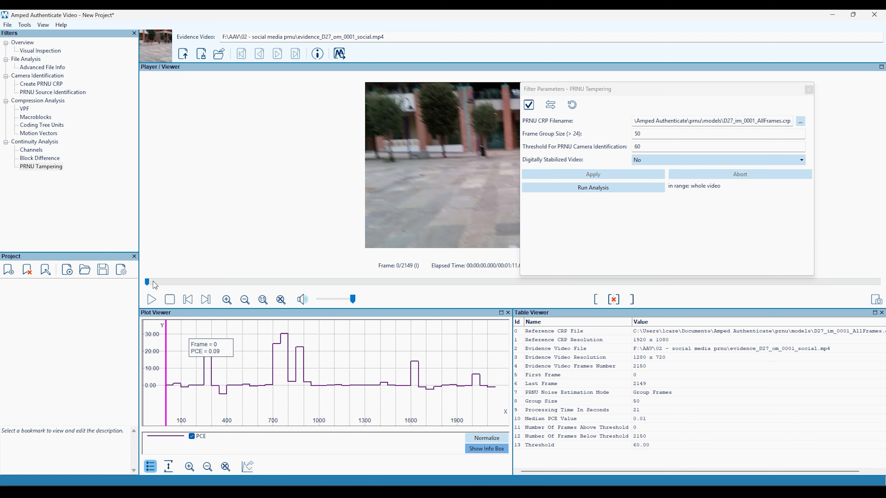
{"action": "left_click_drag", "start_coordinate": [147, 282], "coordinate": [177, 299]}
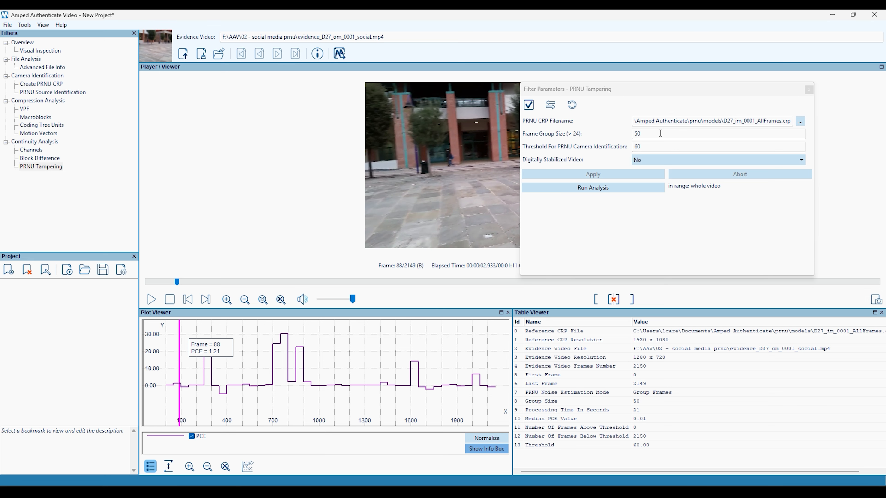
Rerun the PRNU Tampering analysis with a frame group size of 150 and jump to the plot's first peak, around frame 661.
{"action": "left_click", "coordinate": [671, 135]}
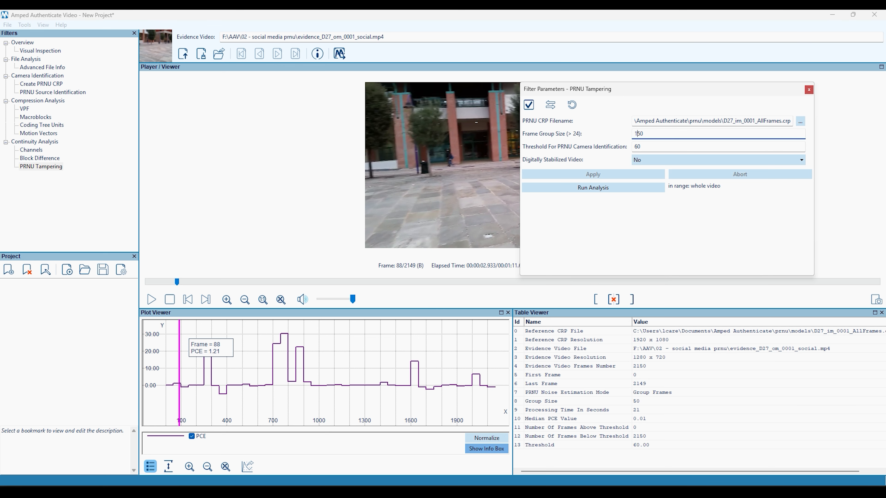
{"action": "type", "text": "1"}
{"action": "left_click", "coordinate": [645, 177]}
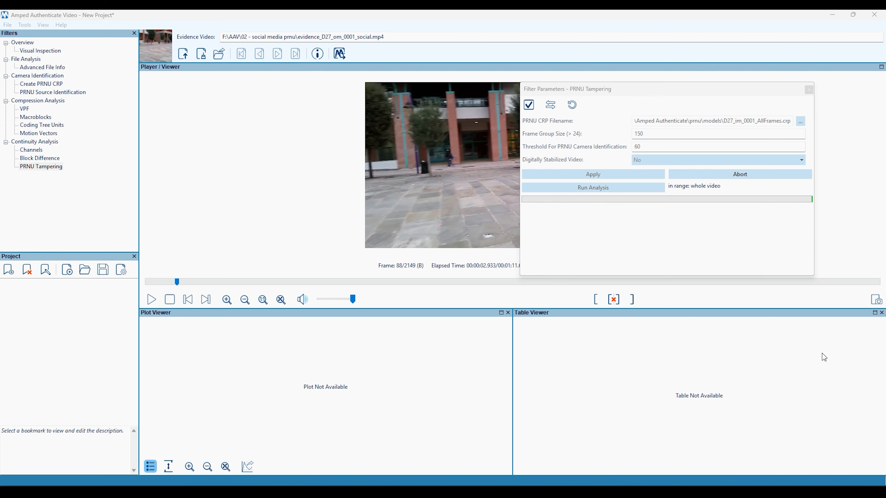
{"action": "left_click", "coordinate": [264, 336]}
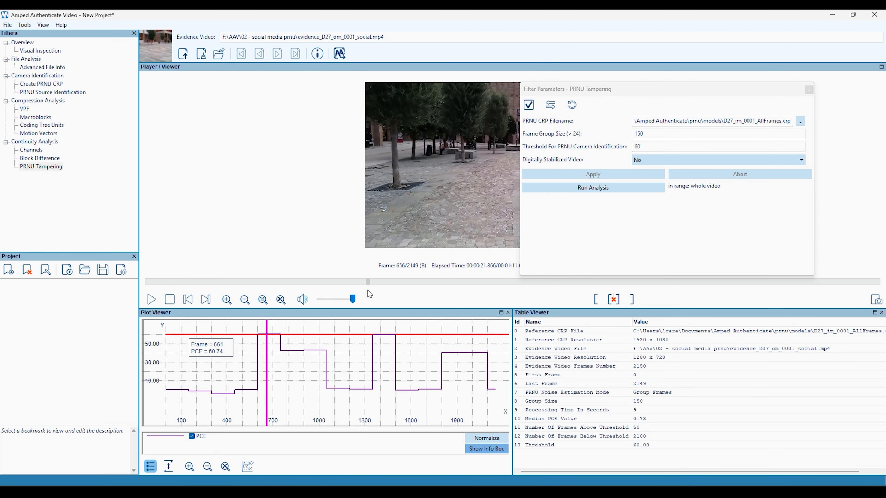